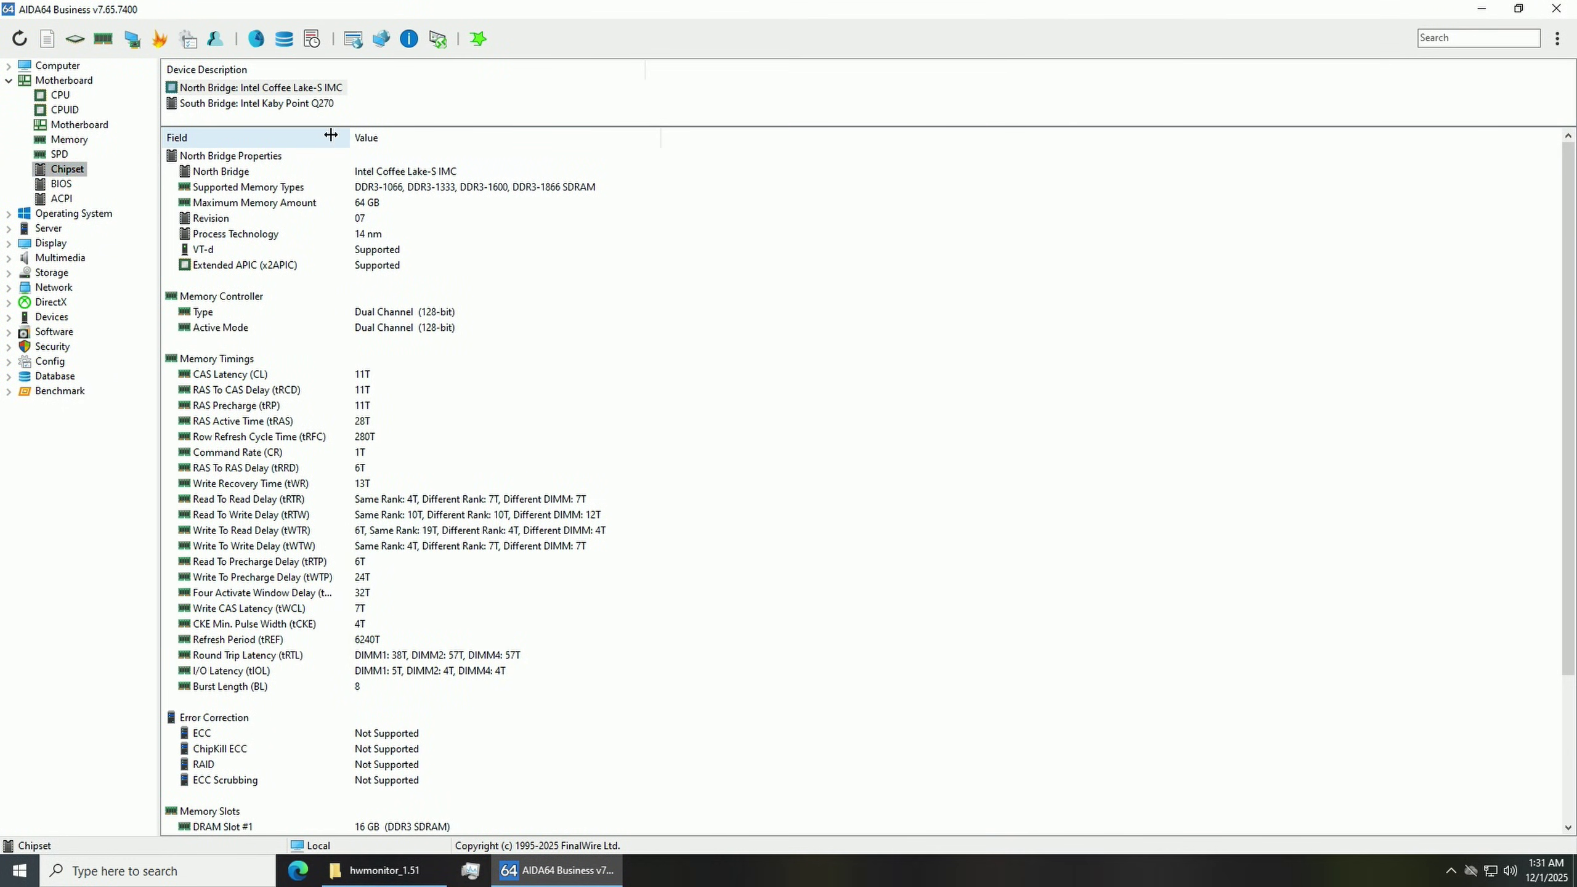
Fit the value column to its contents and review the North Bridge properties, memory timings and memory slots
{"action": "double_click", "coordinate": [659, 137]}
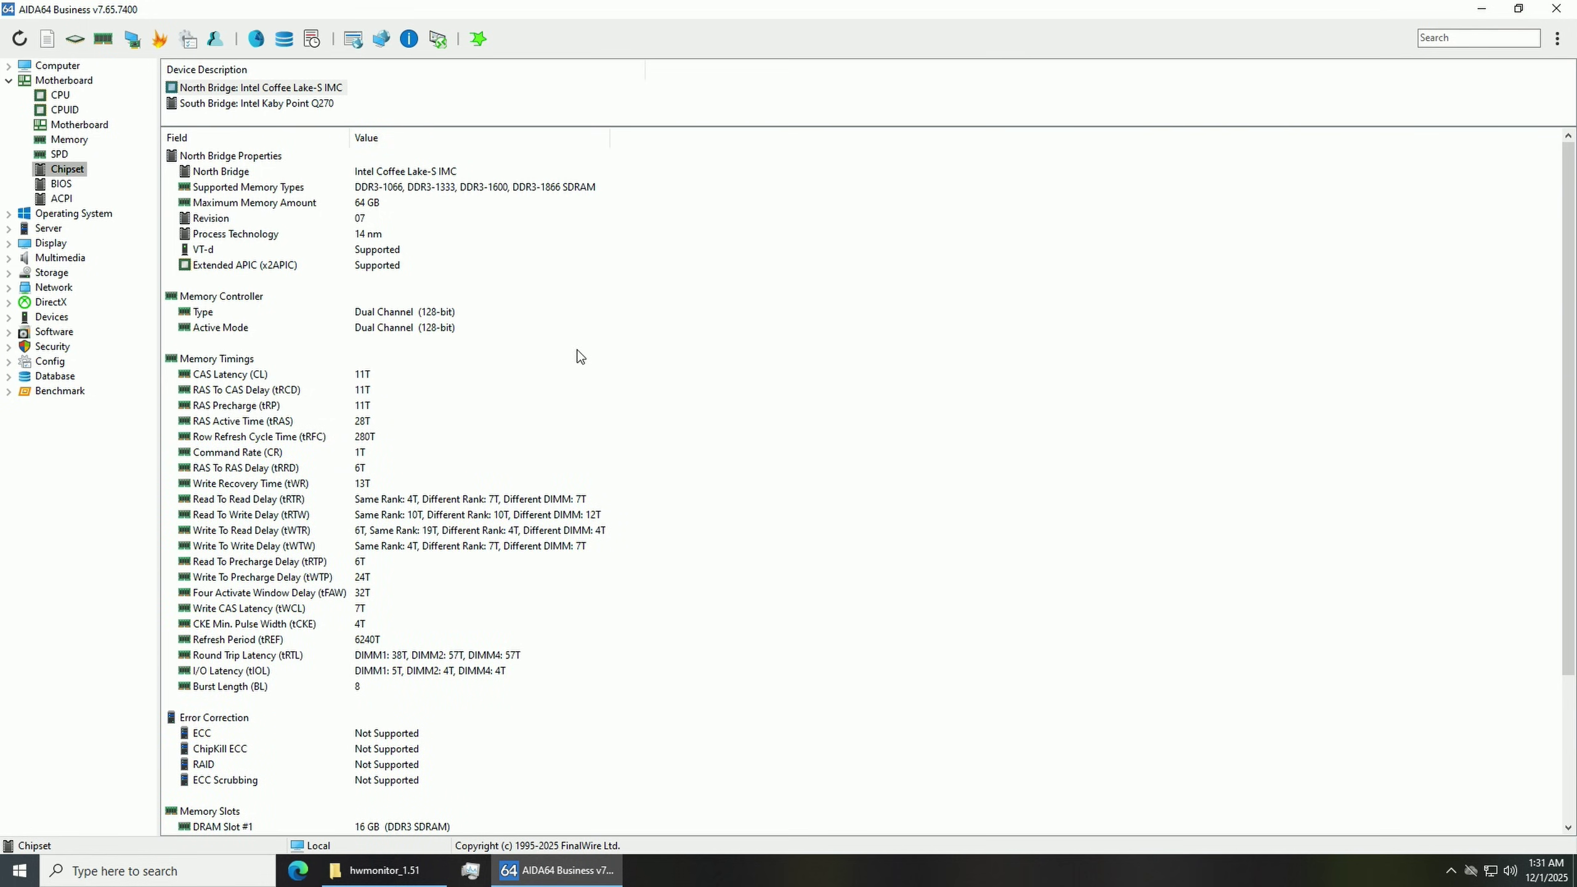
{"action": "scroll", "coordinate": [574, 355], "scroll_direction": "down", "scroll_amount": 2}
{"action": "scroll", "coordinate": [564, 355], "scroll_direction": "down", "scroll_amount": 2}
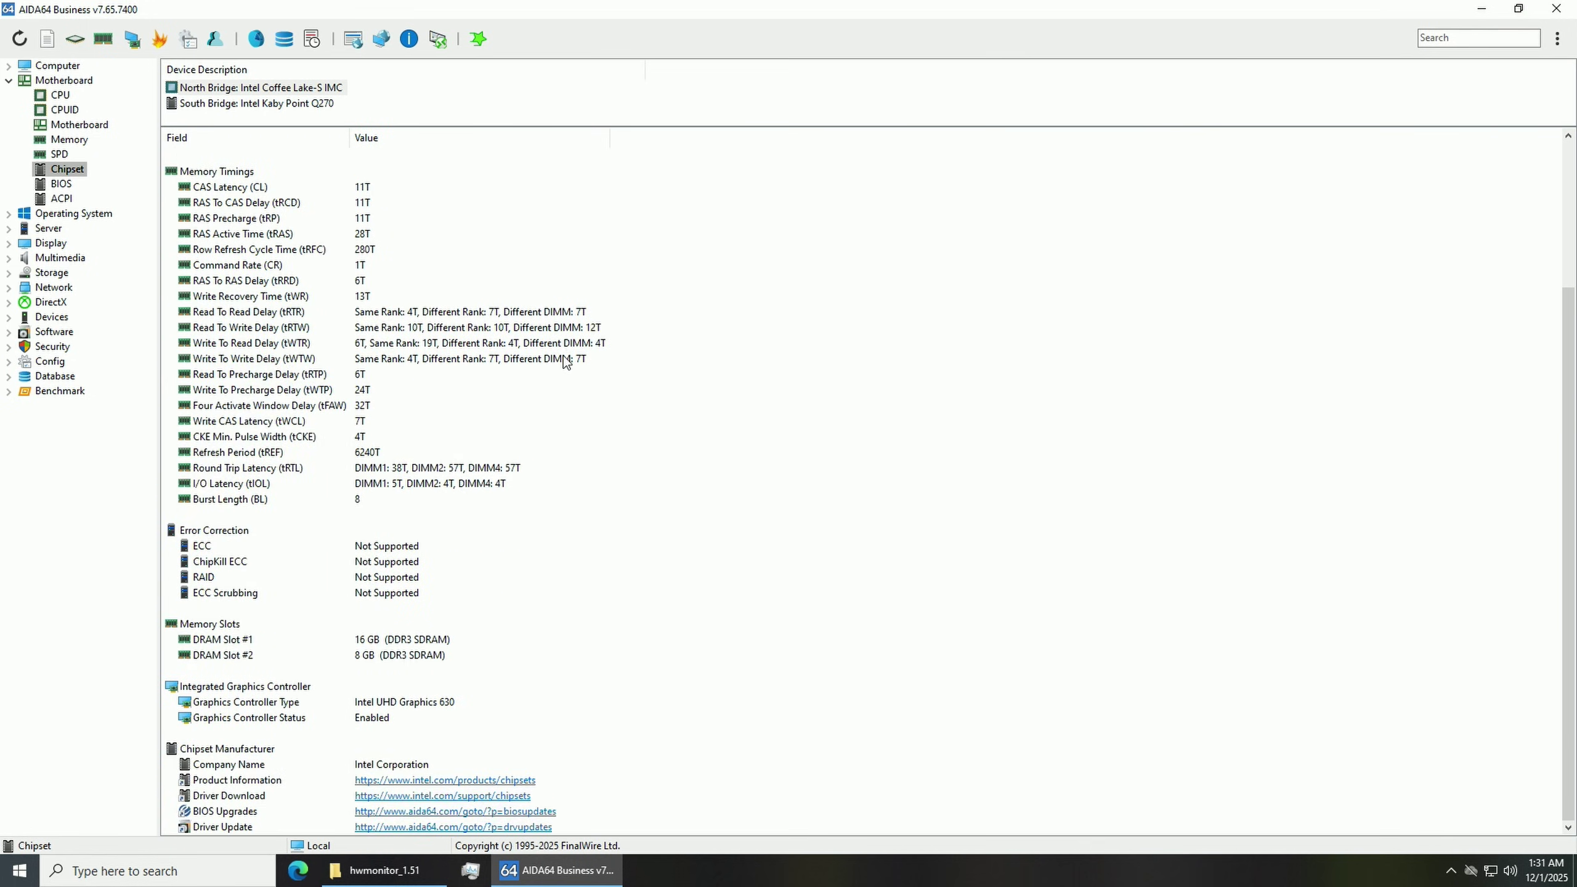
{"action": "scroll", "coordinate": [564, 356], "scroll_direction": "up", "scroll_amount": 4}
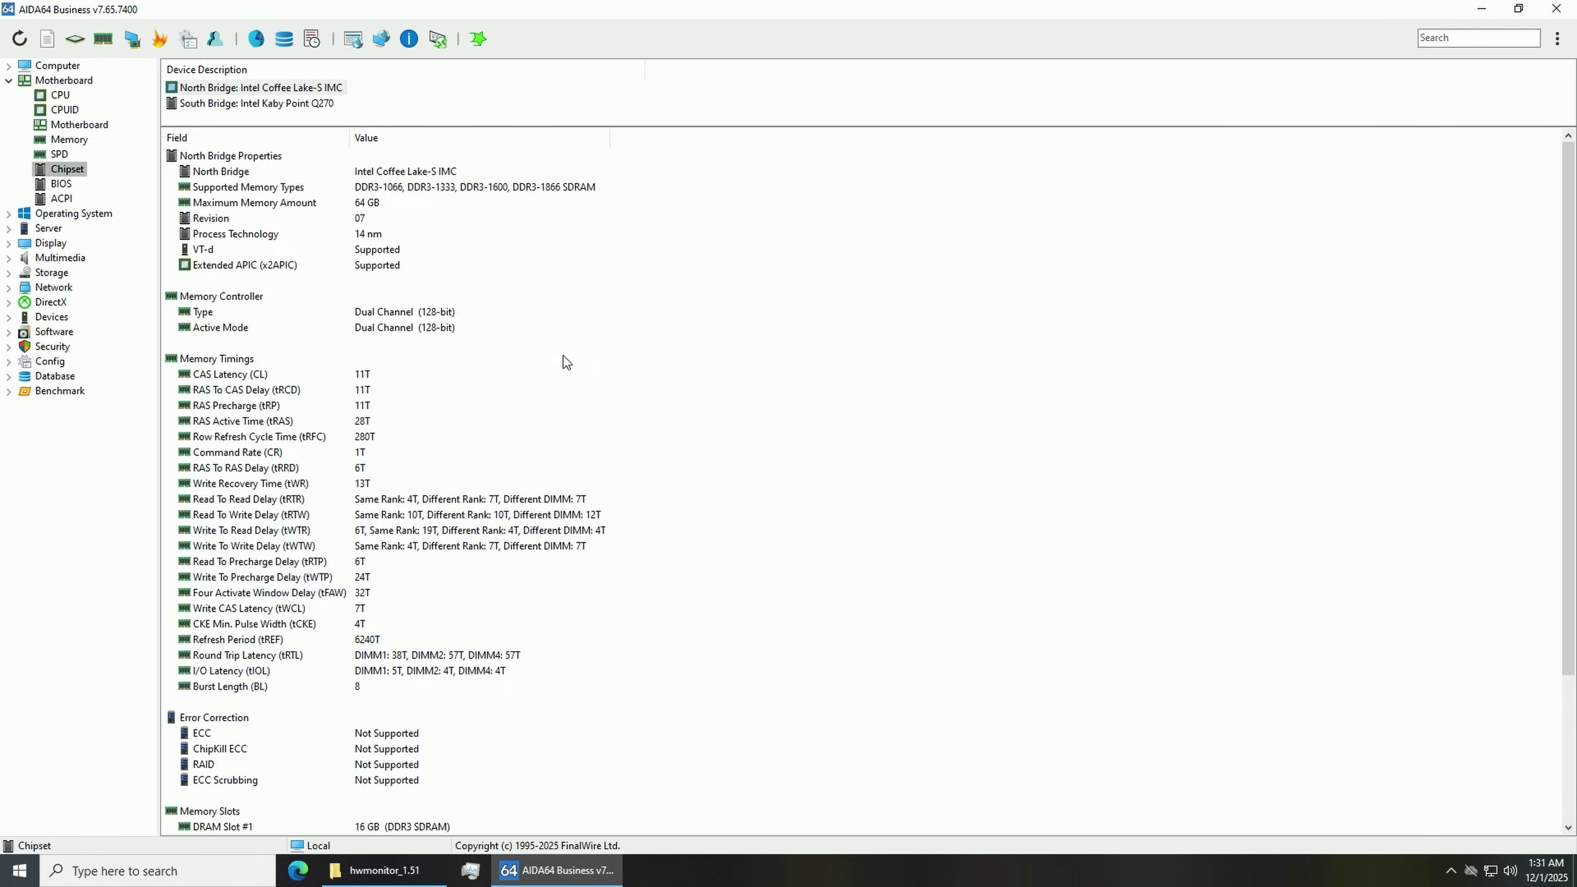
Show the South Bridge details with the full value column and inspect PCI Express ports #5 and #12
{"action": "left_click", "coordinate": [283, 102]}
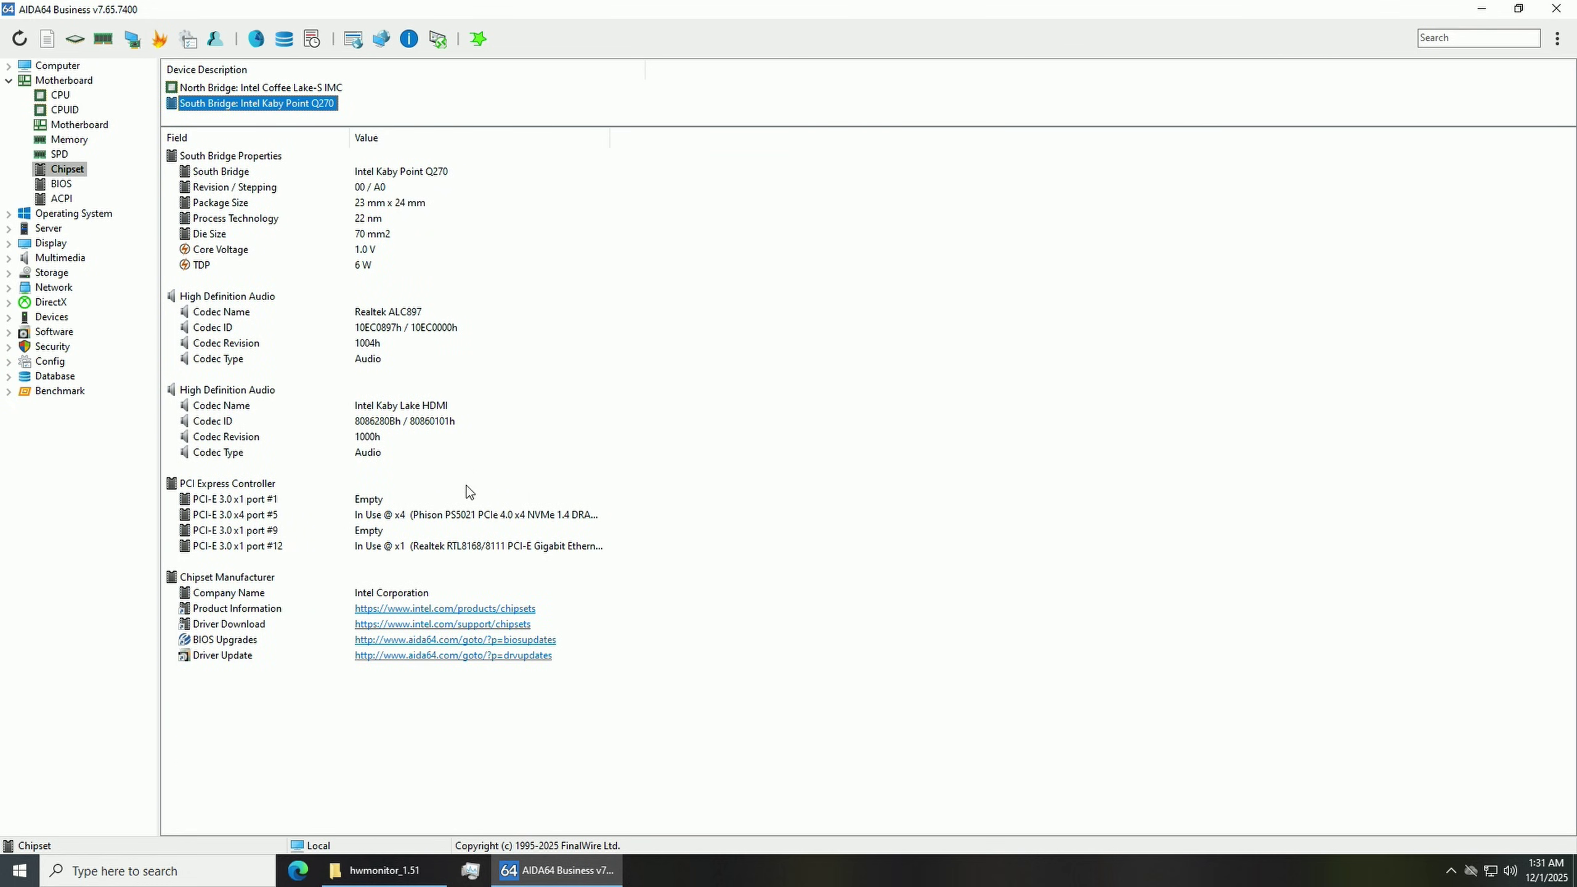
{"action": "double_click", "coordinate": [610, 139]}
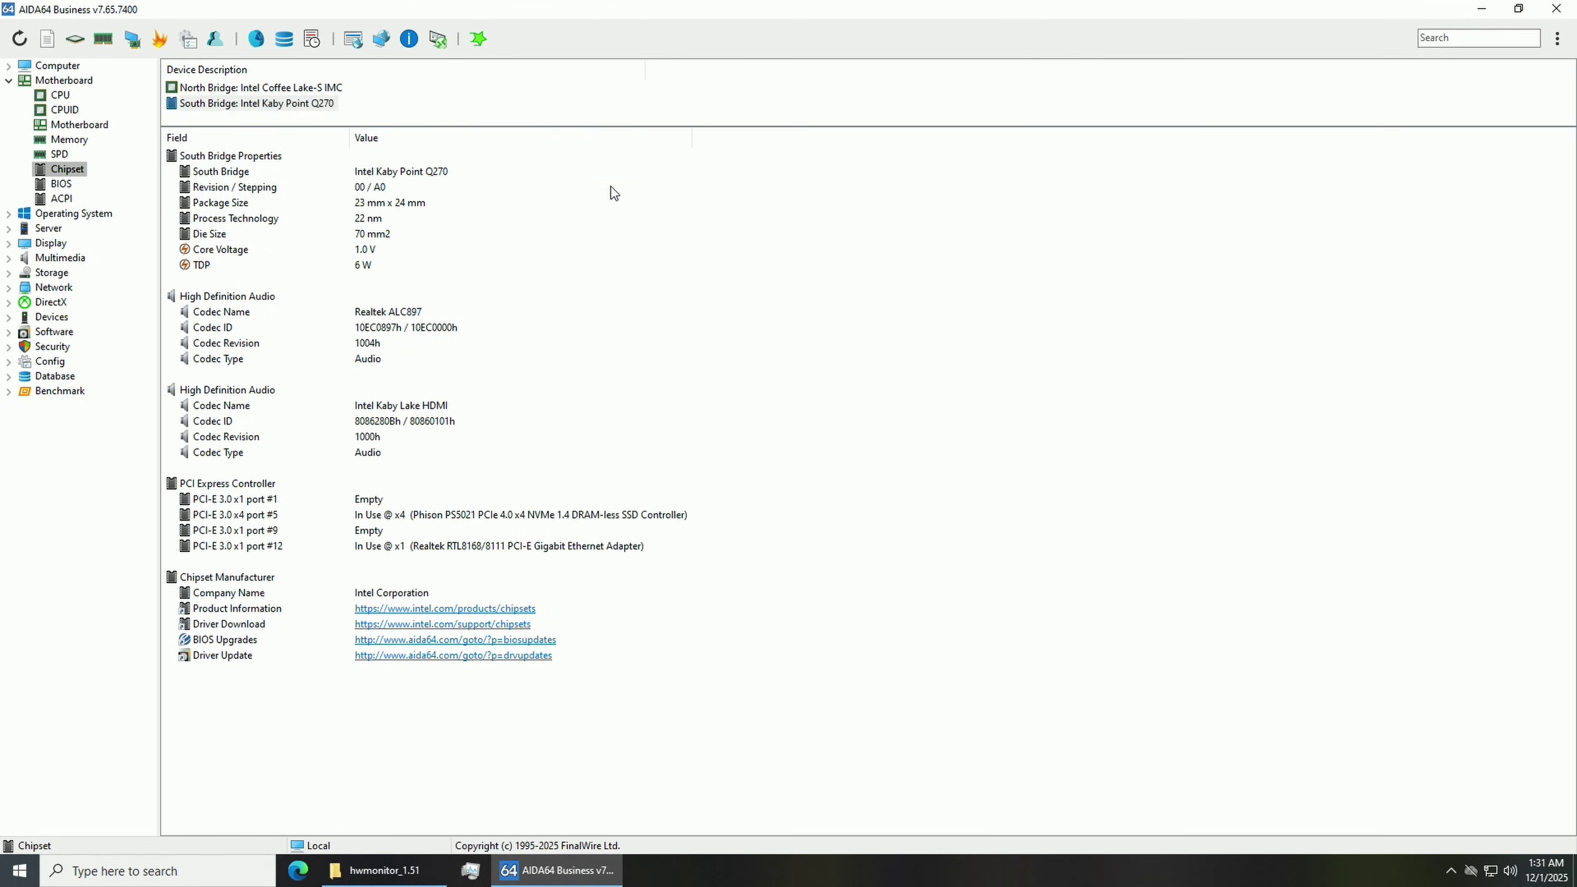
{"action": "left_click", "coordinate": [569, 516]}
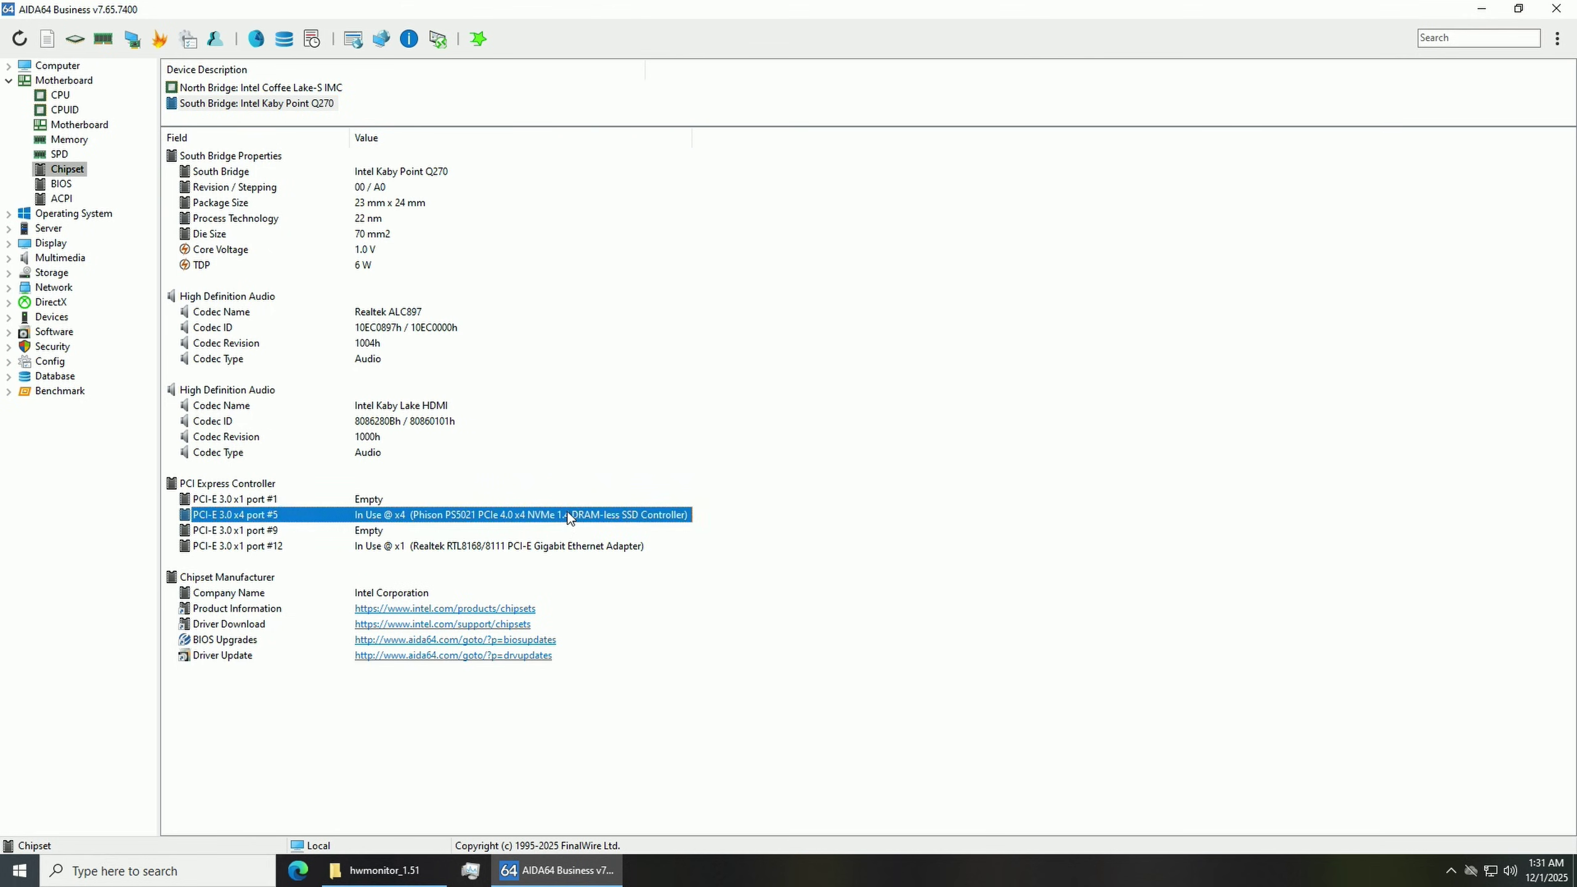
{"action": "left_click", "coordinate": [566, 546]}
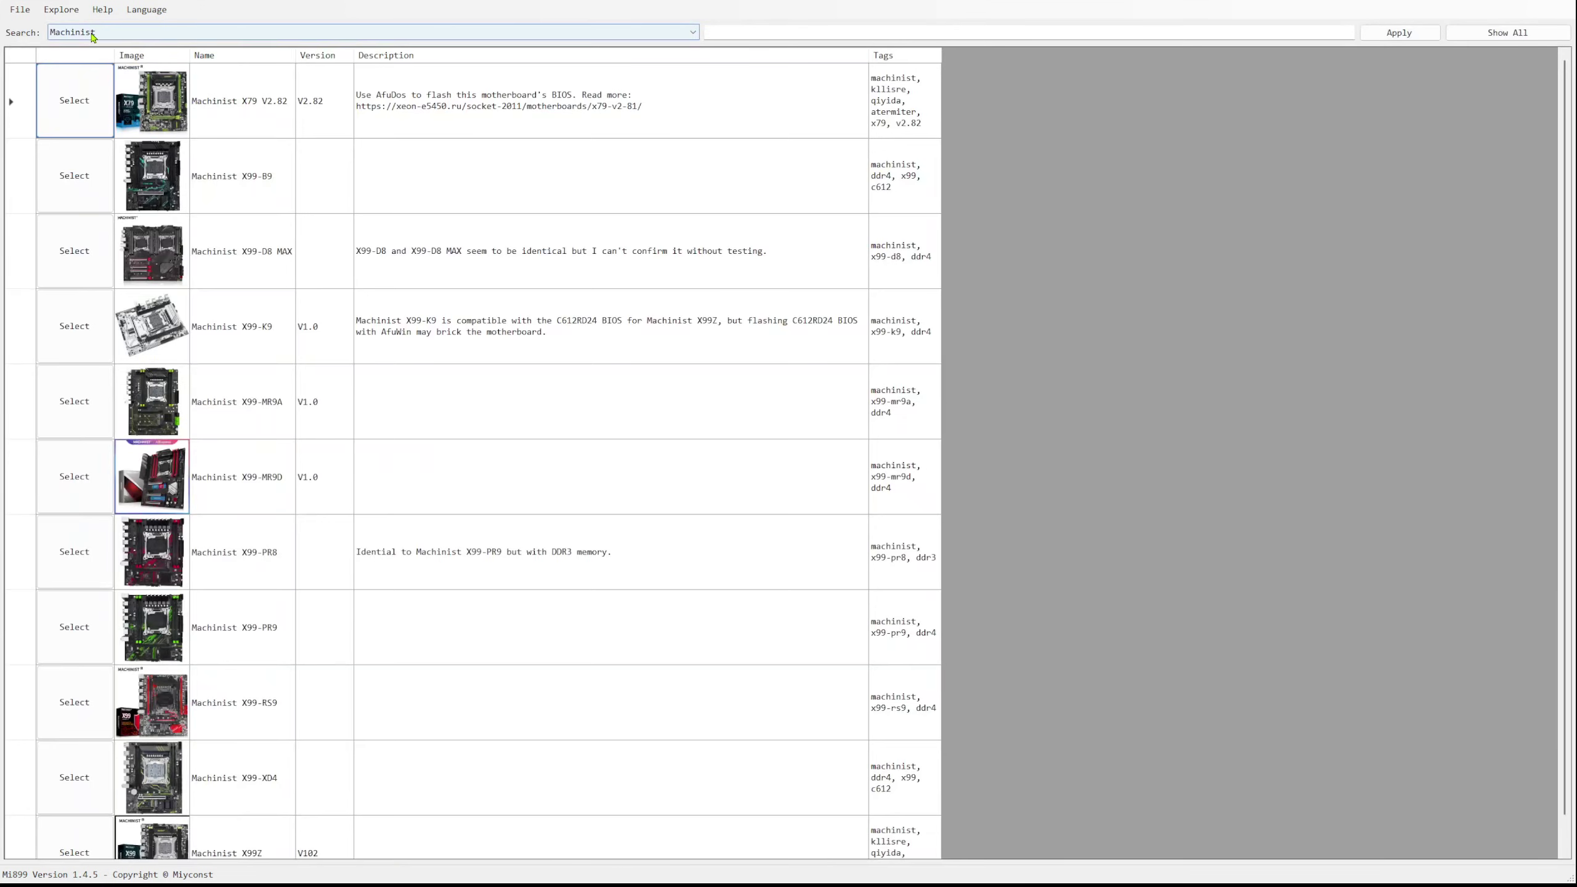
In Mi899, filter the motherboards by Huananzhi and open the Flash Programming Tool (FPT) 11.8 form for the B250M-I DDR3
{"action": "double_click", "coordinate": [92, 37]}
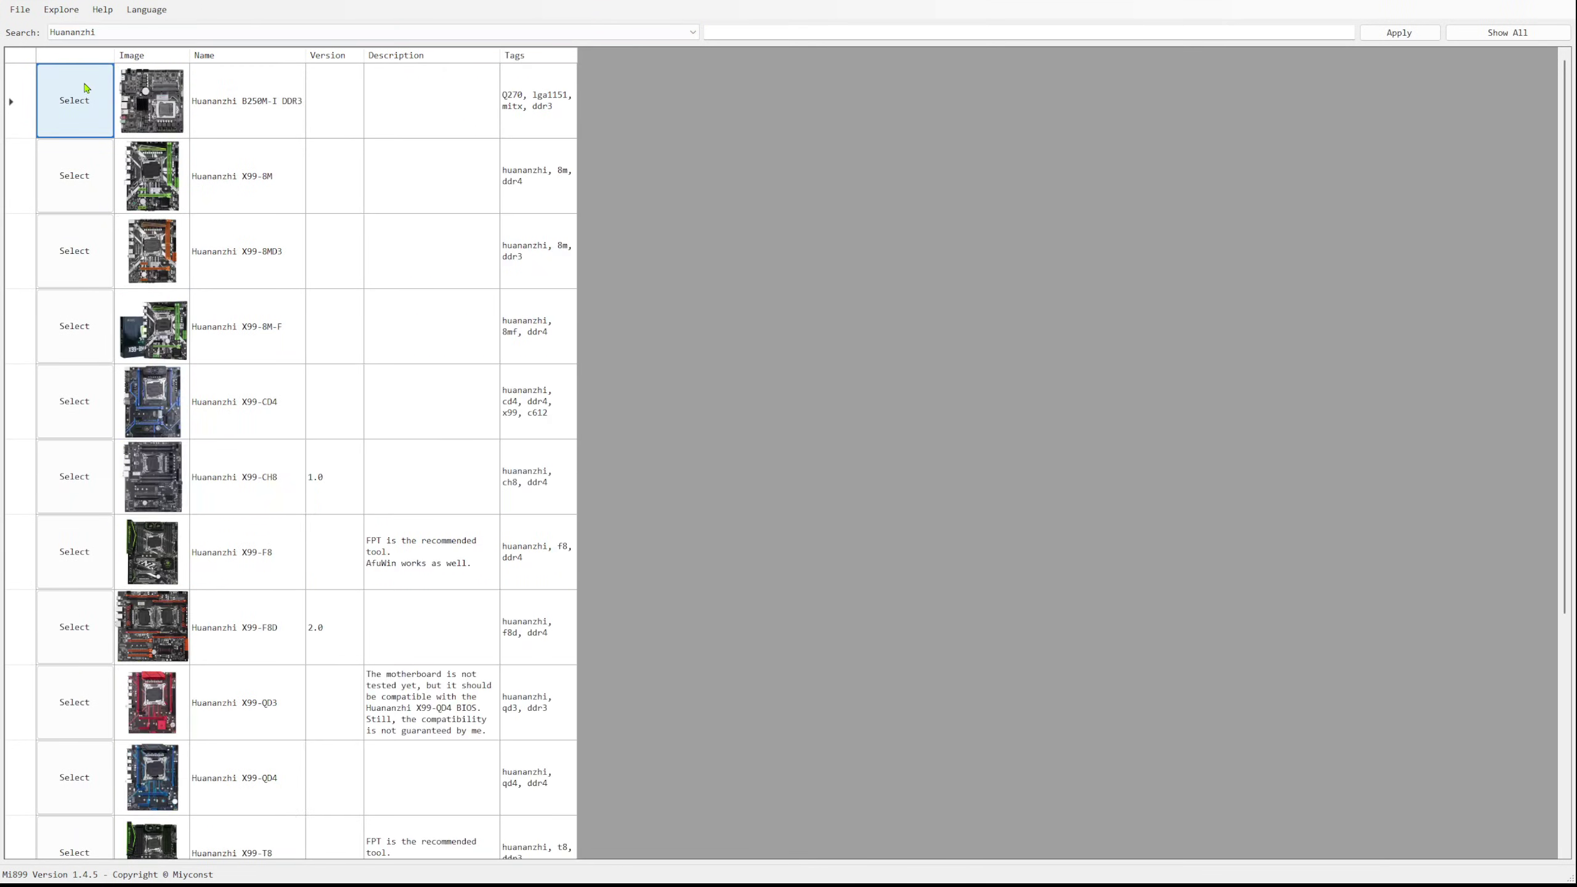
{"action": "left_click", "coordinate": [79, 88]}
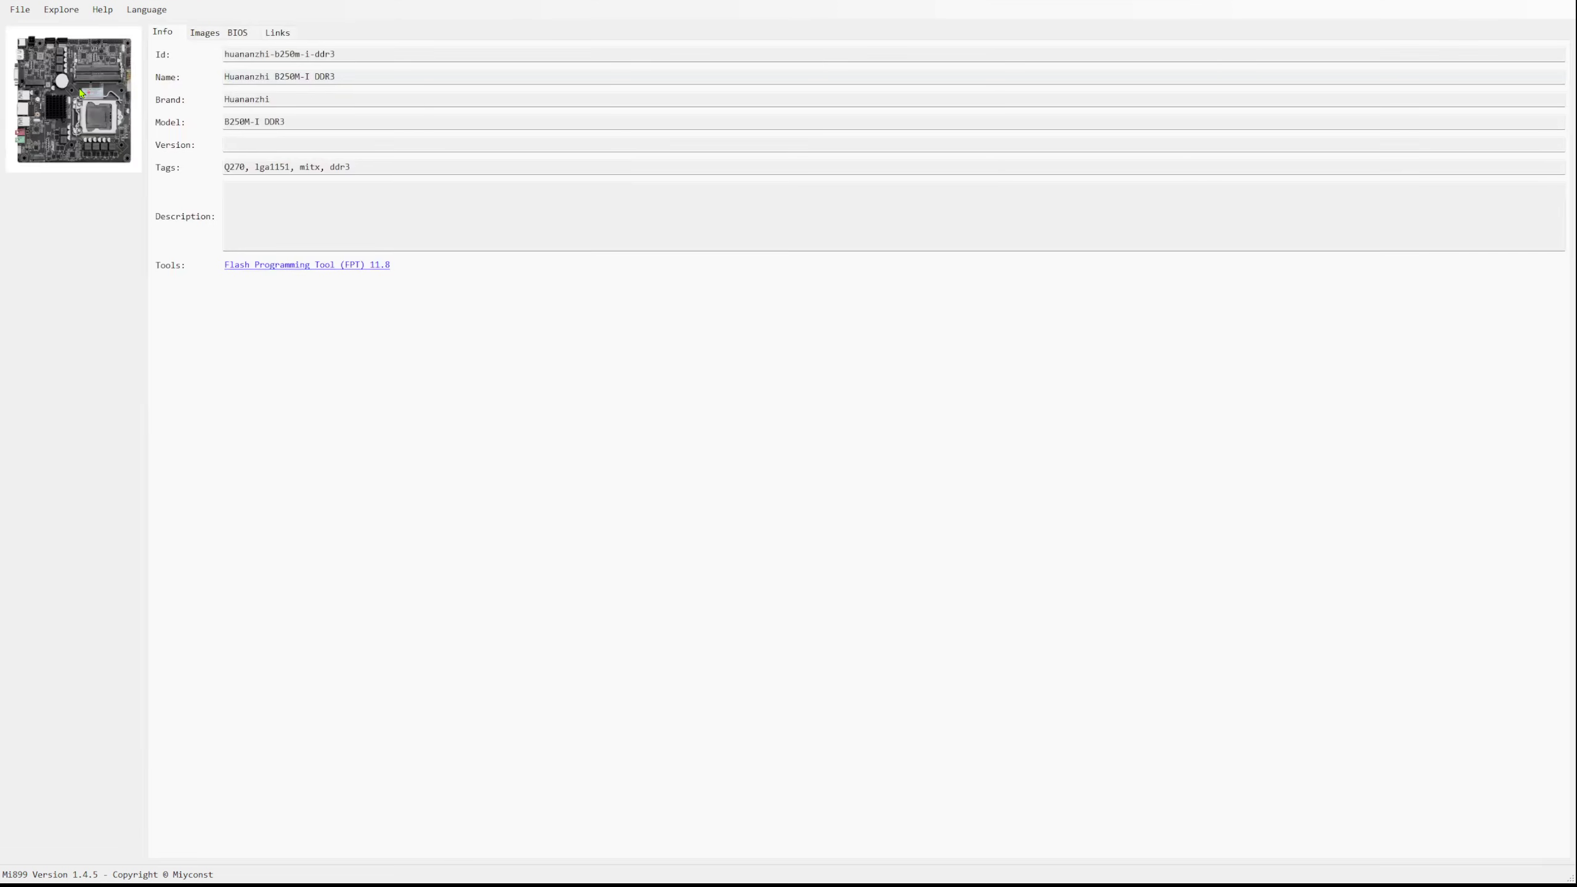
{"action": "left_click", "coordinate": [275, 269]}
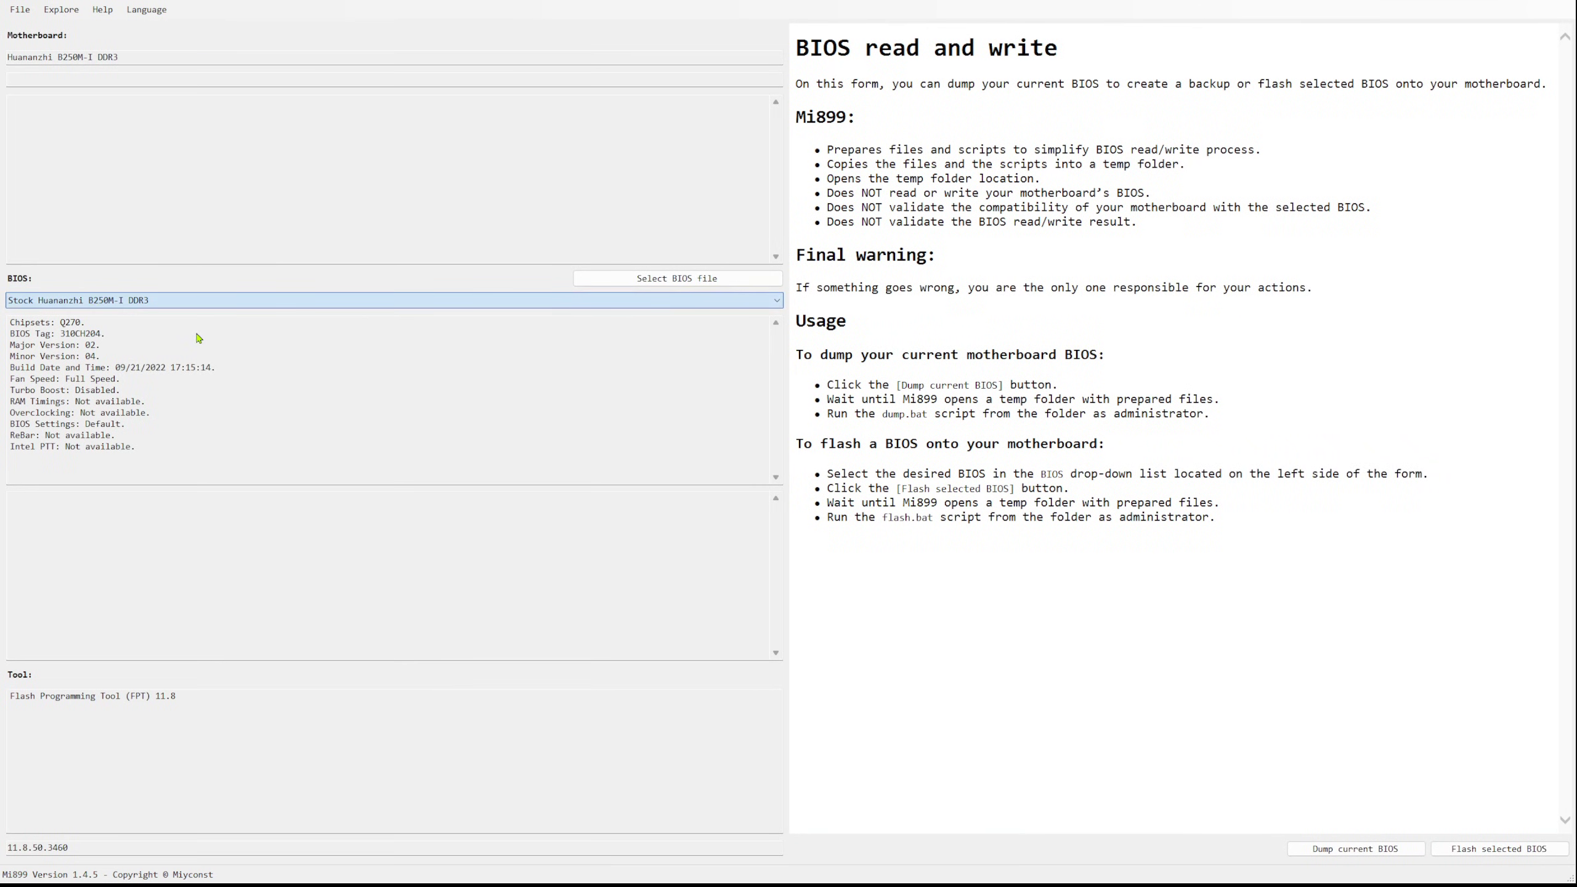
Browse the BIOS versions offered for the Huananzhi B250M-I DDR3 and highlight the BIOS description text
{"action": "left_click", "coordinate": [205, 337]}
{"action": "key", "text": "Down"}
{"action": "left_click_drag", "start_coordinate": [9, 469], "coordinate": [633, 502]}
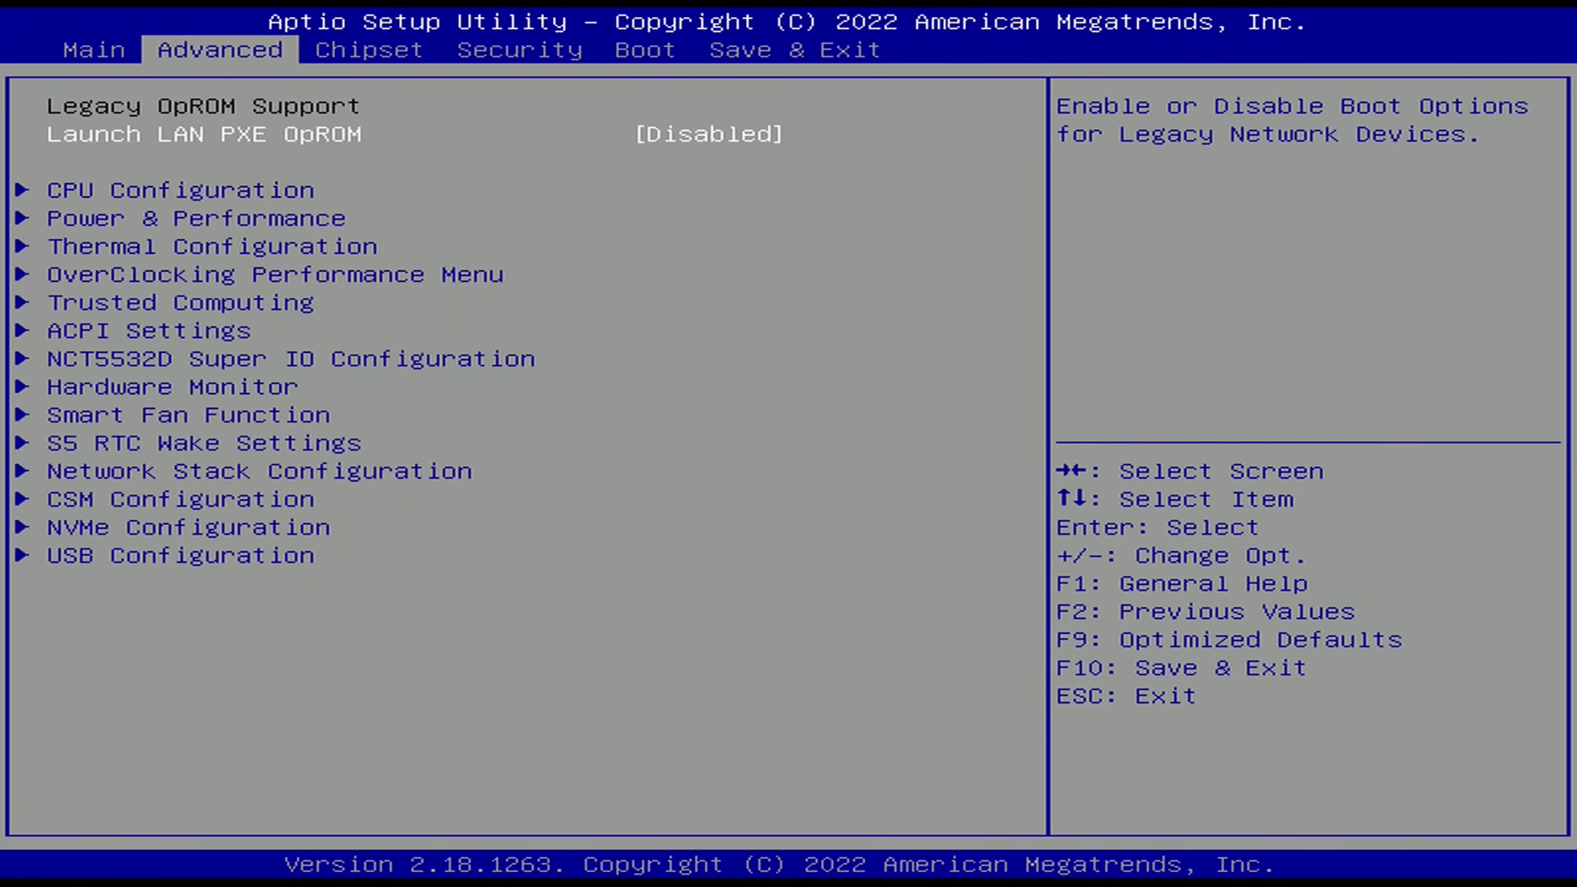
In the Aptio BIOS setup, open the OverClocking Performance Menu from the advanced settings
{"action": "key", "text": "Down"}
{"action": "key", "text": "Down"}
{"action": "key", "text": "Down"}
{"action": "key", "text": "Down"}
{"action": "key", "text": "Return"}
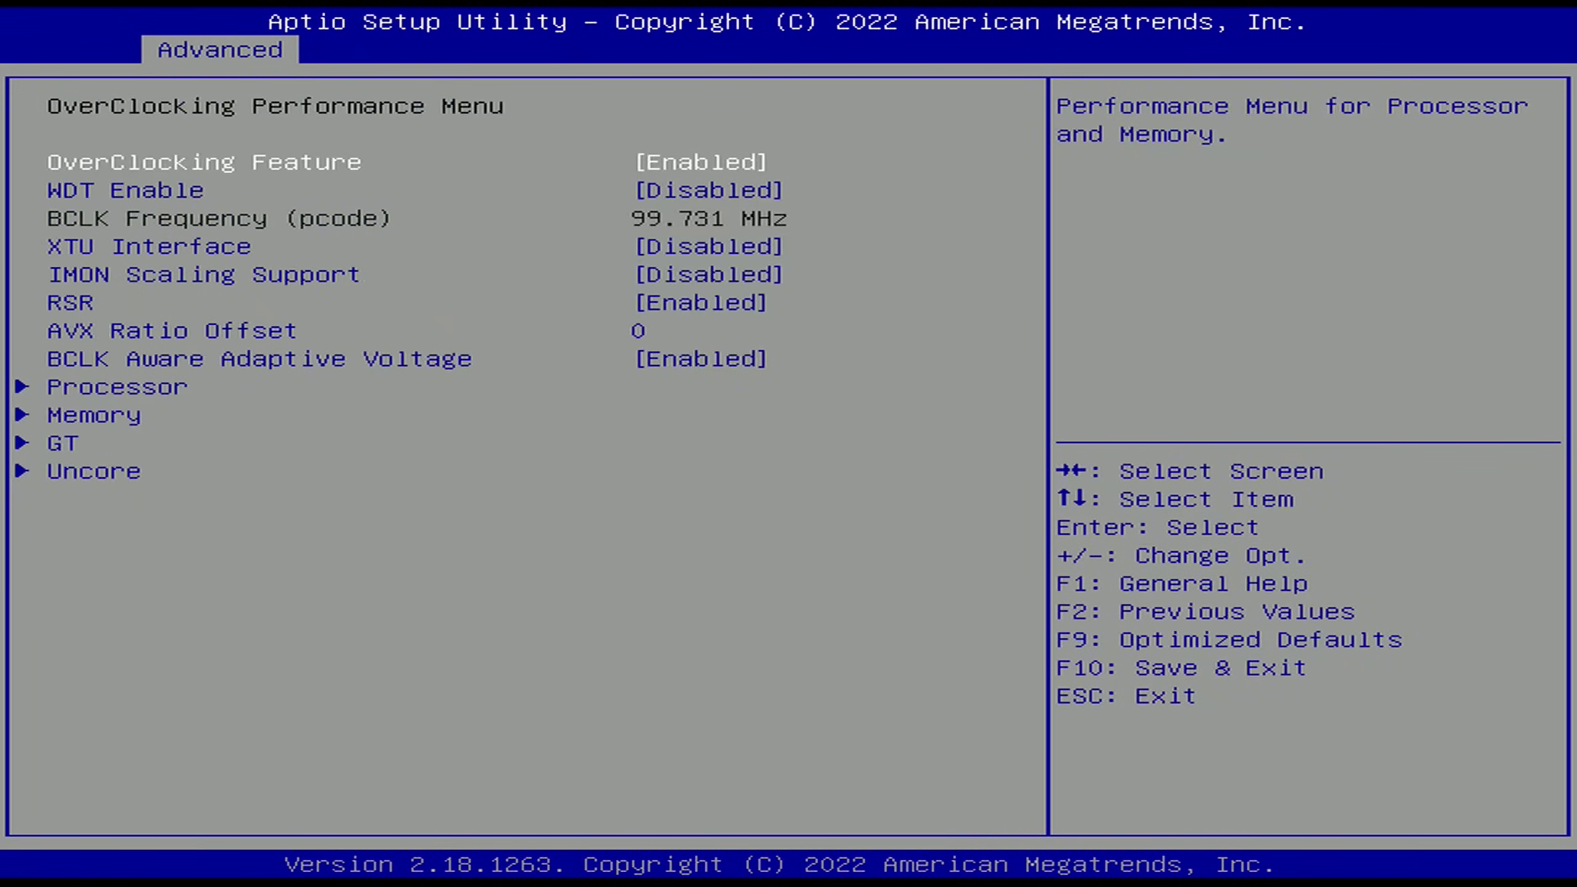
Go through the overclocking options and open the Processor submenu
{"action": "key", "text": "Down"}
{"action": "key", "text": "Down"}
{"action": "key", "text": "Down"}
{"action": "key", "text": "Down"}
{"action": "key", "text": "Down"}
{"action": "key", "text": "Down"}
{"action": "key", "text": "Down"}
{"action": "key", "text": "Down"}
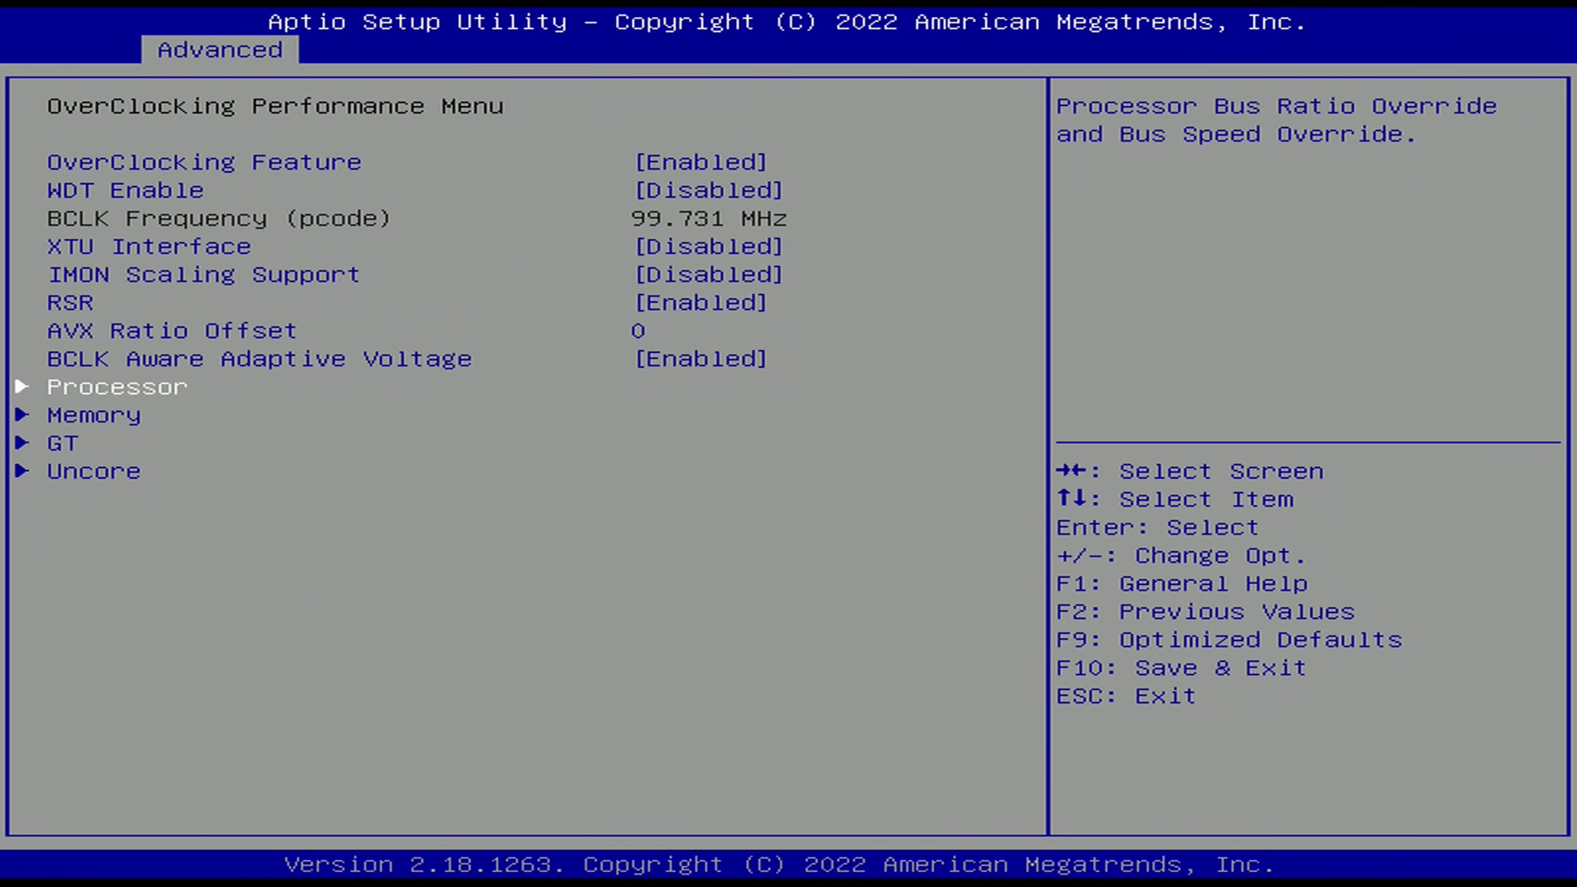
{"action": "key", "text": "Return"}
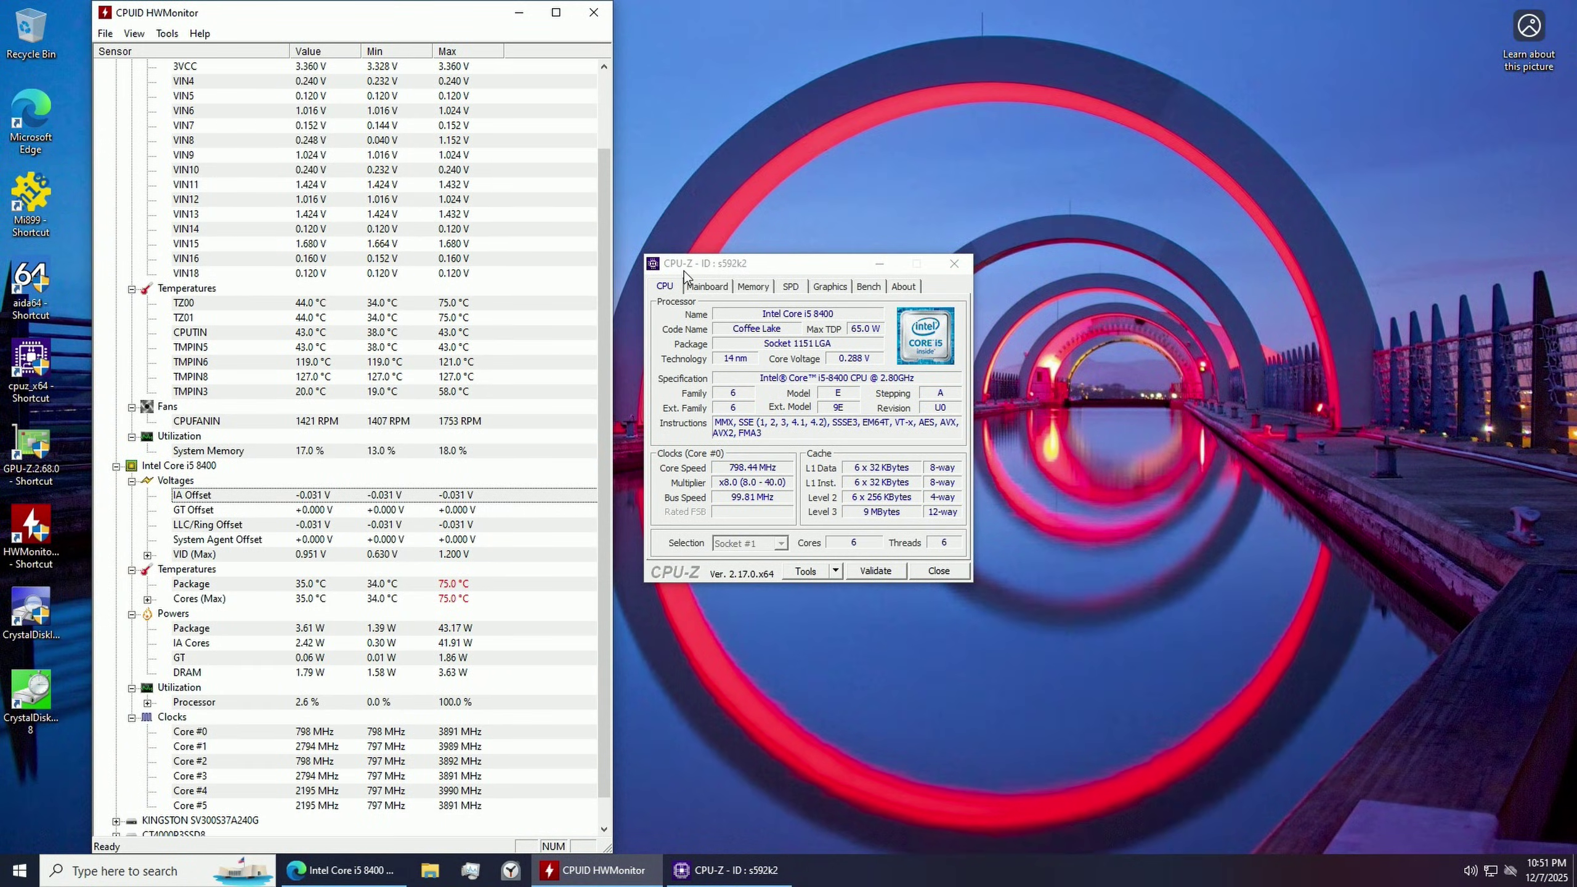
In CPU-Z, review the mainboard, memory, SPD, graphics, benchmark and about information
{"action": "left_click", "coordinate": [707, 287]}
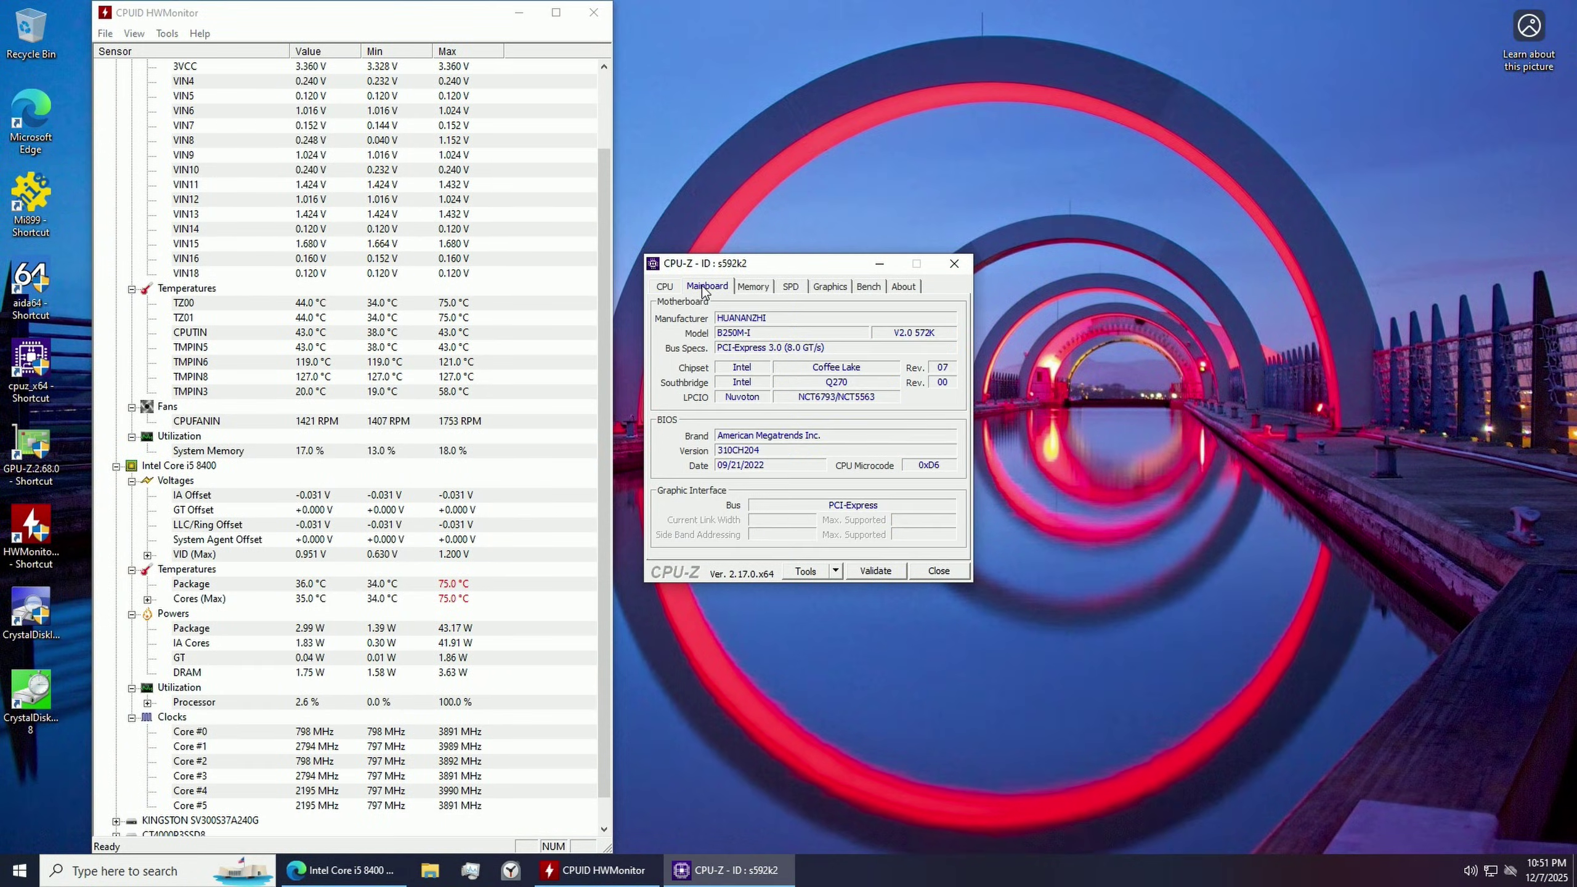
{"action": "left_click", "coordinate": [753, 290]}
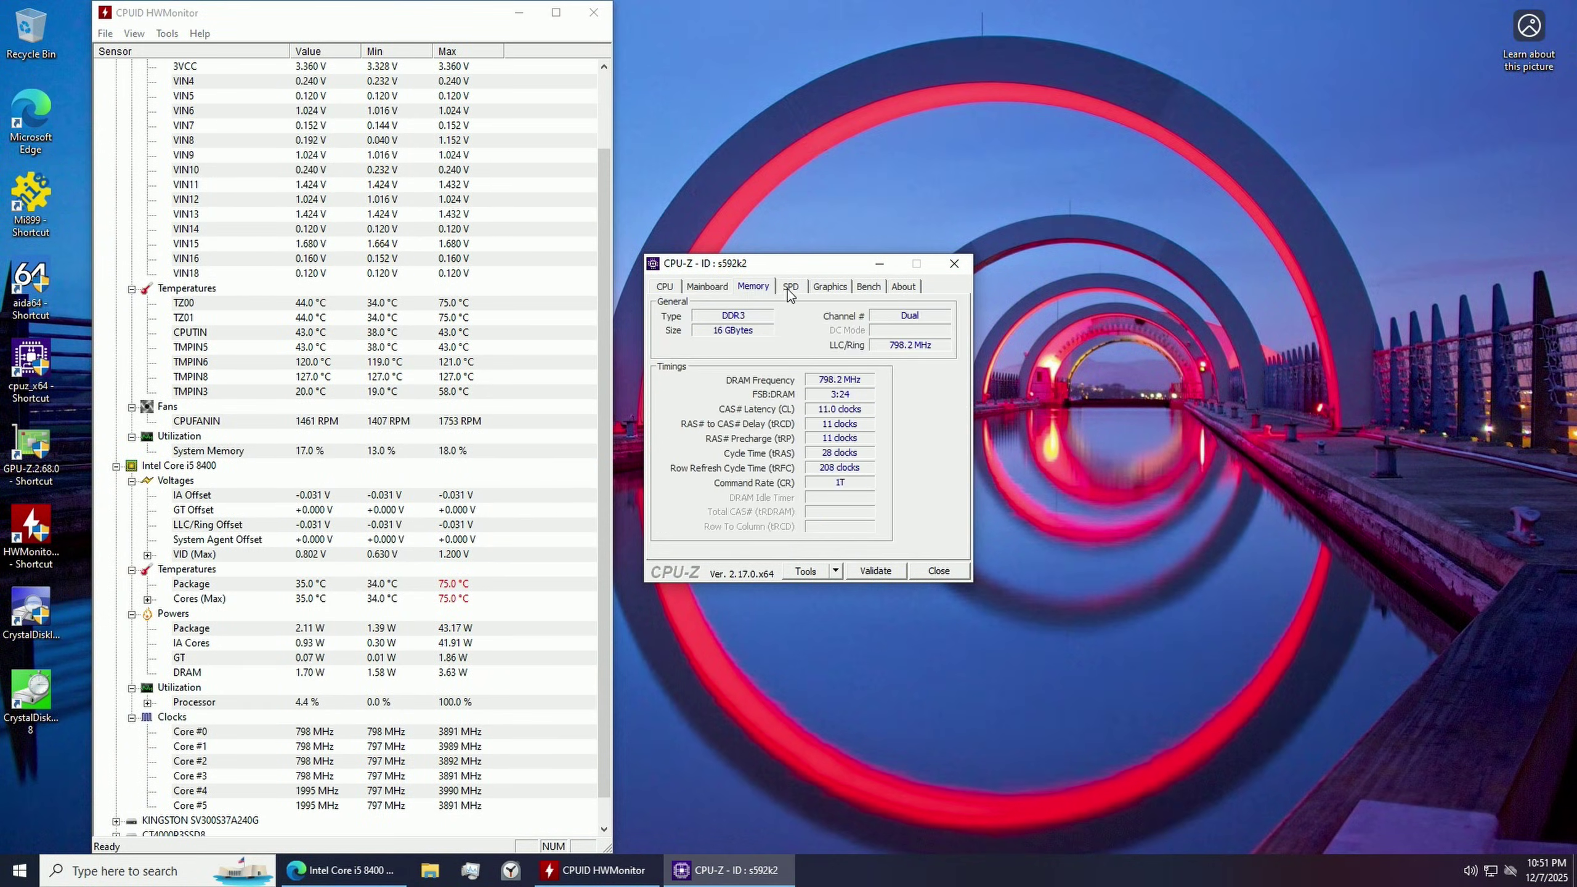
{"action": "left_click", "coordinate": [798, 292]}
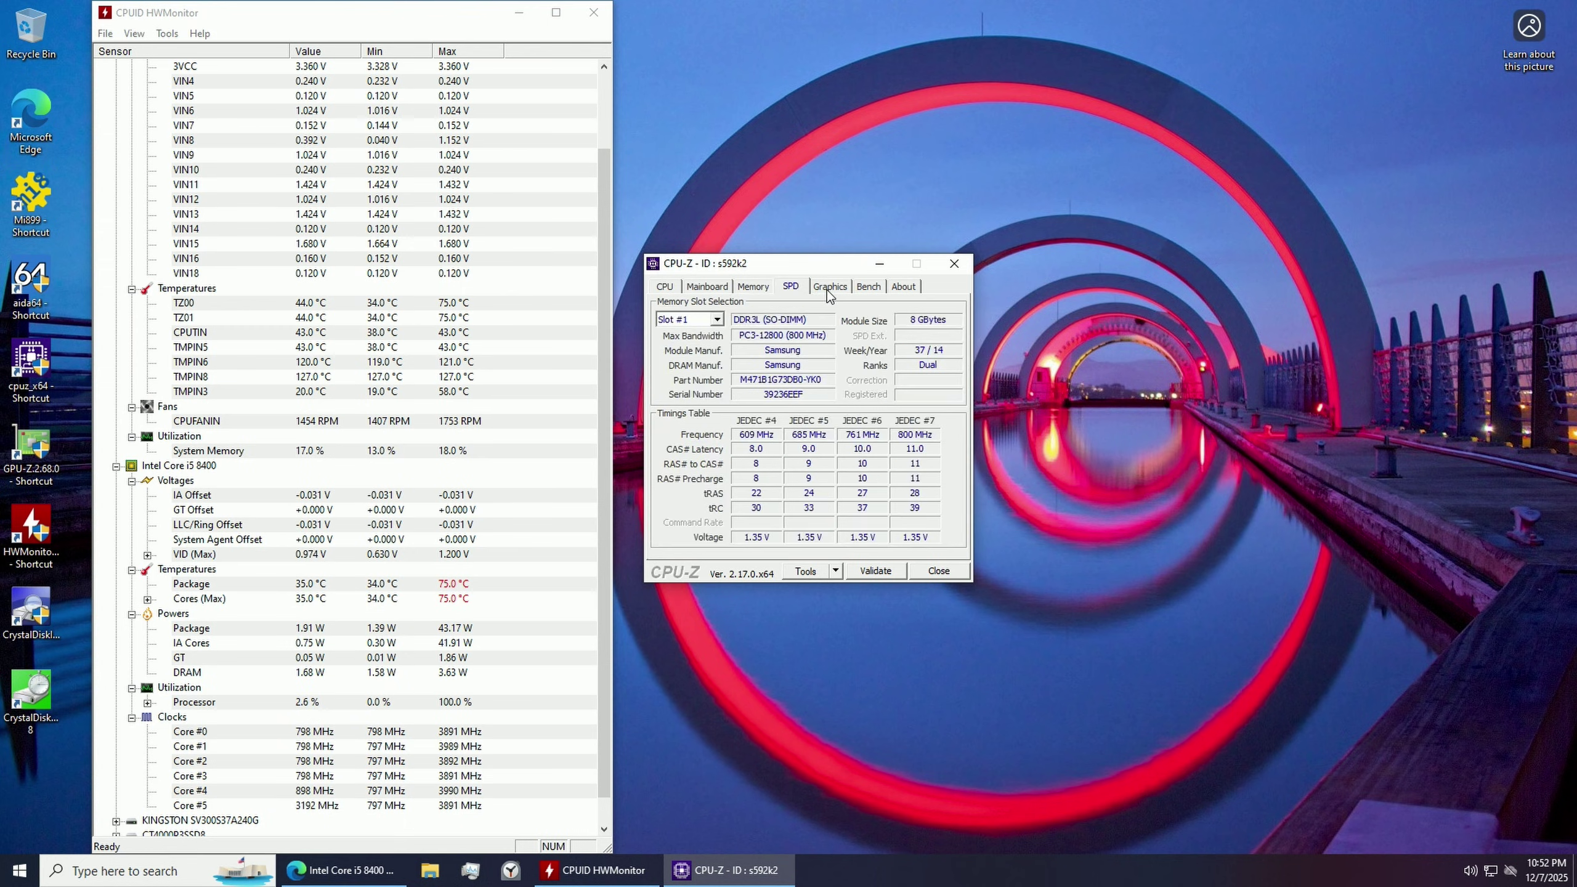
{"action": "left_click", "coordinate": [832, 293]}
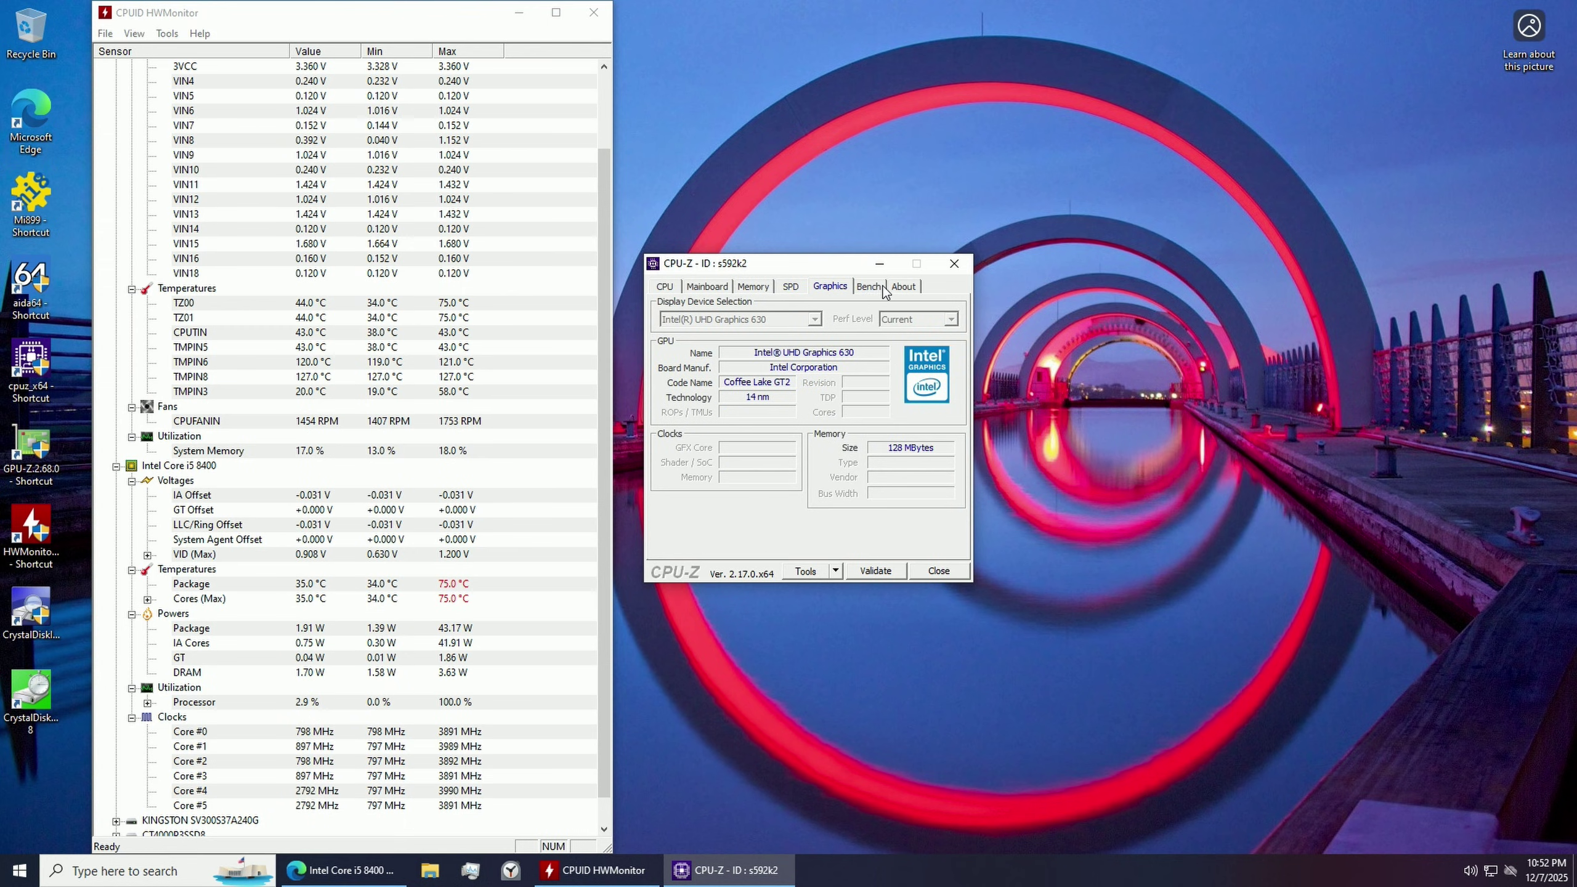
{"action": "left_click", "coordinate": [876, 292]}
{"action": "left_click", "coordinate": [908, 292]}
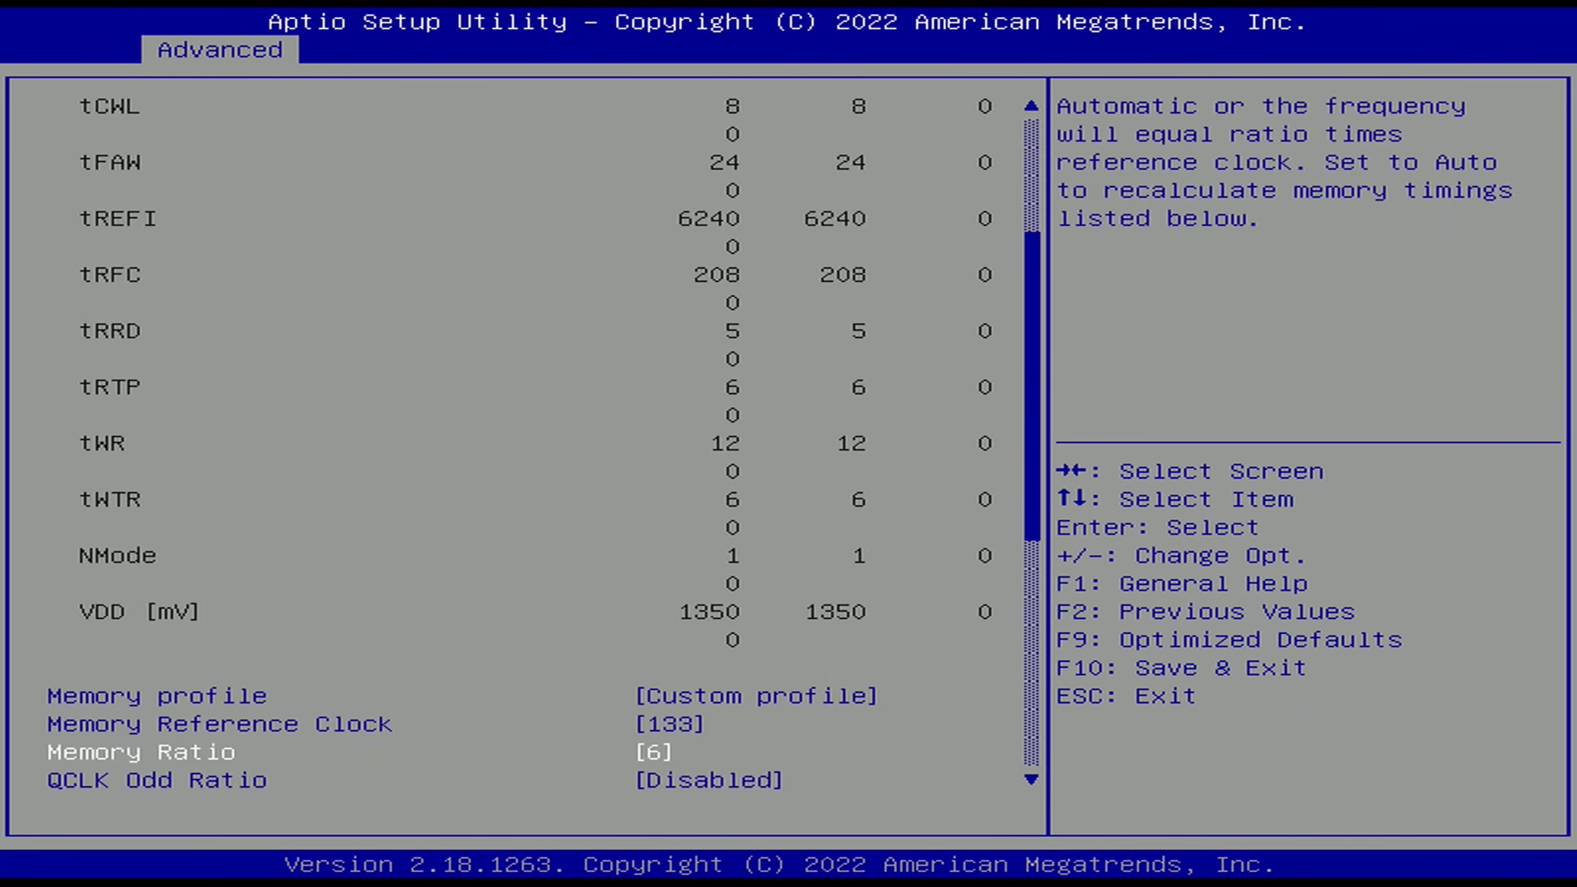
In the BIOS memory overclocking settings, set the Memory Ratio to 7 and request to save the configuration and exit
{"action": "key", "text": "Down"}
{"action": "key", "text": "Up"}
{"action": "key", "text": "Return"}
{"action": "key", "text": "Down"}
{"action": "key", "text": "Return"}
{"action": "key", "text": "F10"}
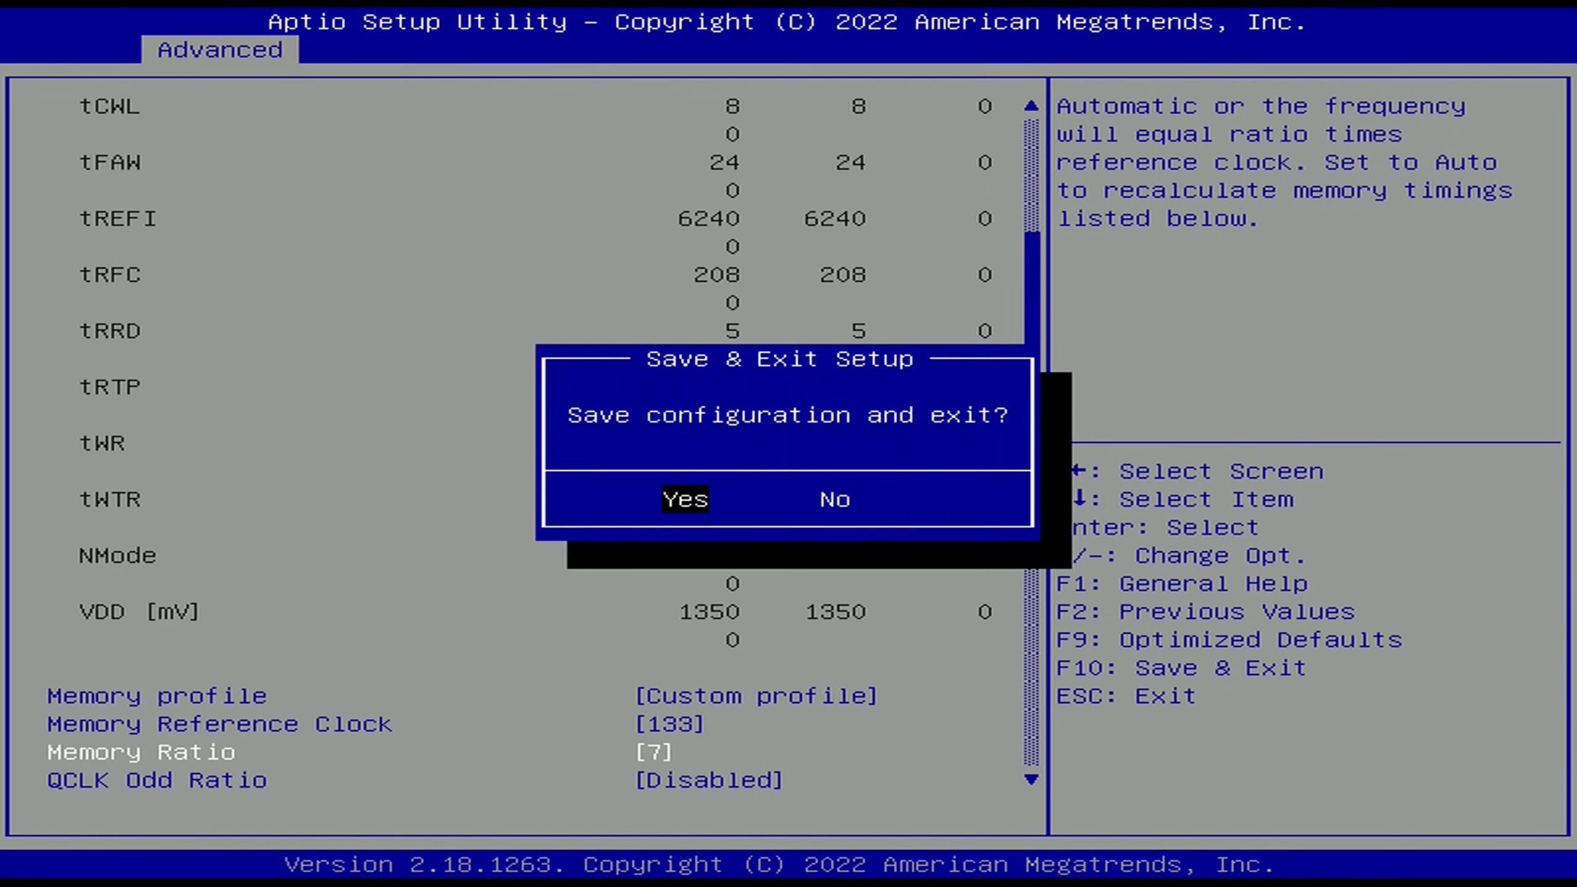